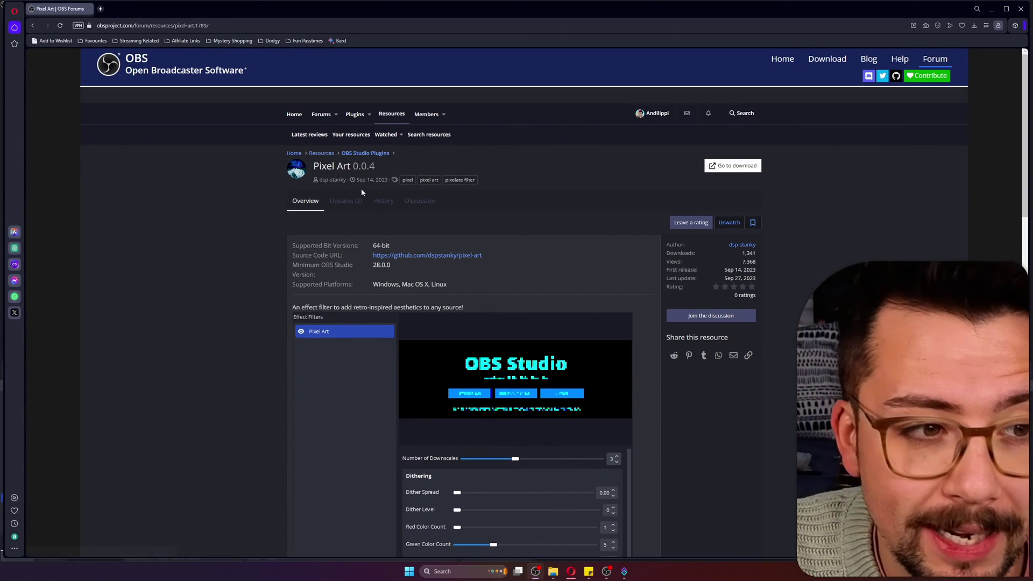
# Review the Pixel Art resource page's overview and examples, then follow its download link.
pyautogui.scroll(-3, 419, 281)
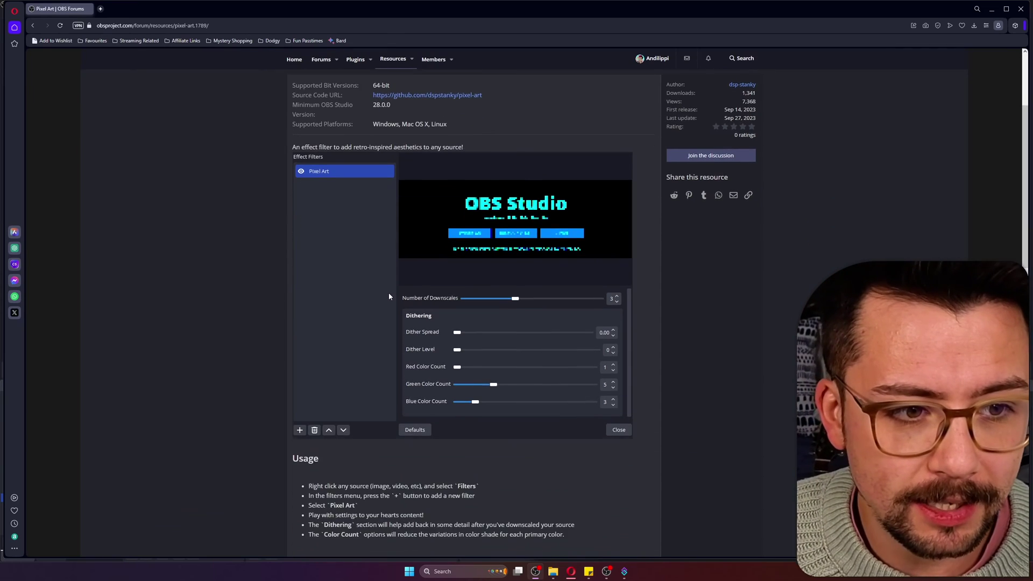
pyautogui.scroll(-8, 420, 290)
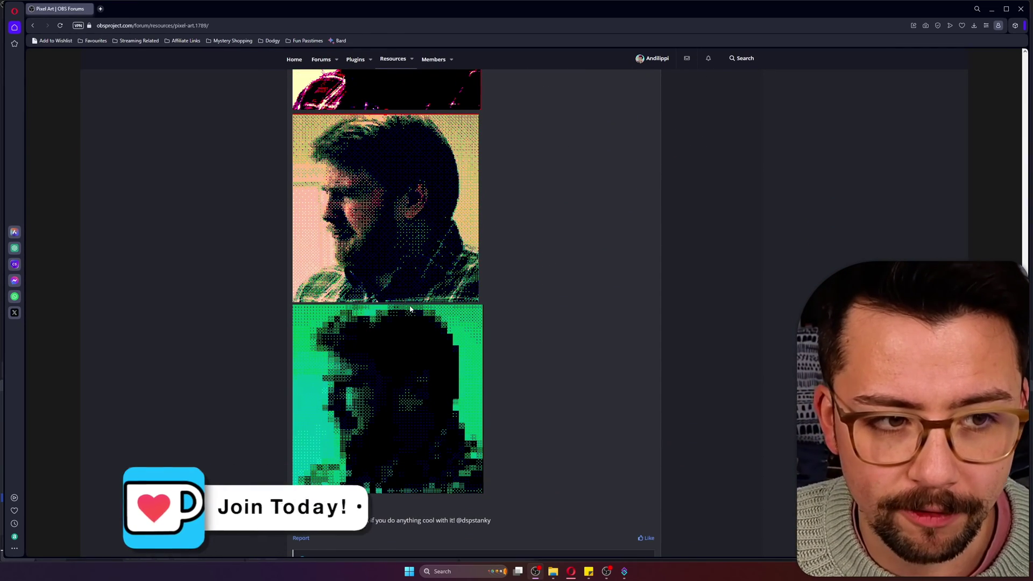
pyautogui.scroll(2, 387, 210)
pyautogui.scroll(2, 386, 217)
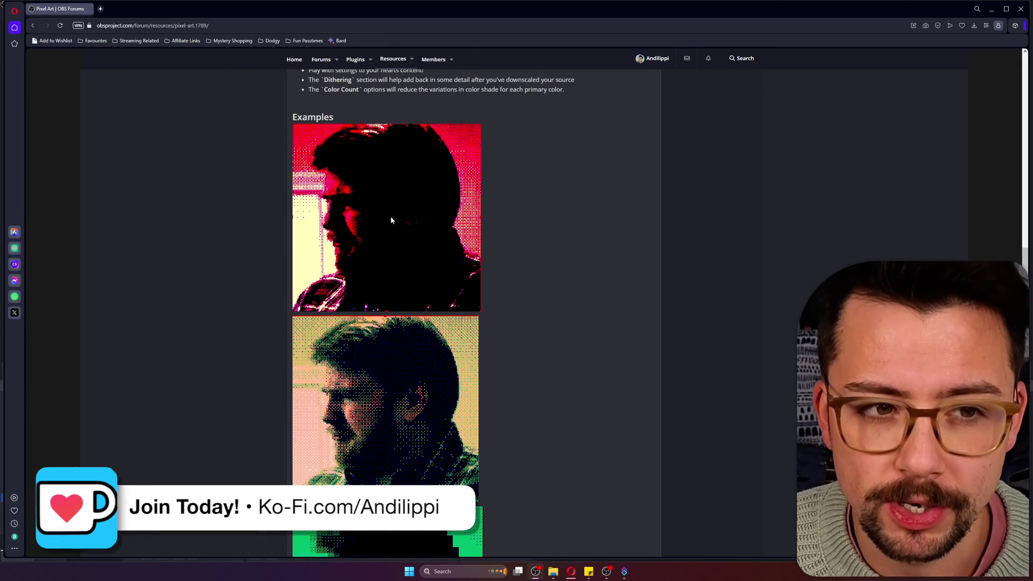
pyautogui.scroll(10, 391, 220)
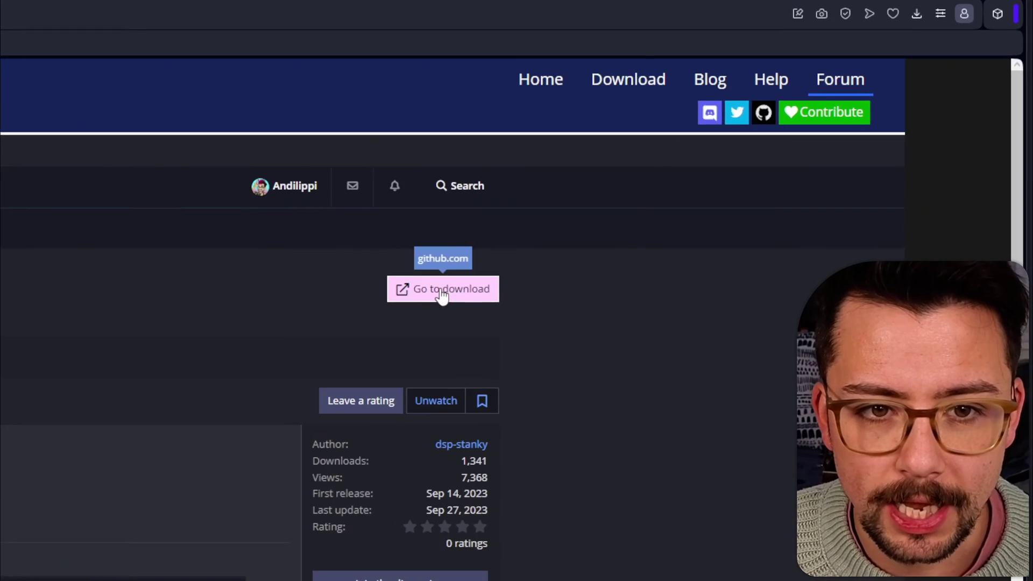
pyautogui.click(722, 165)
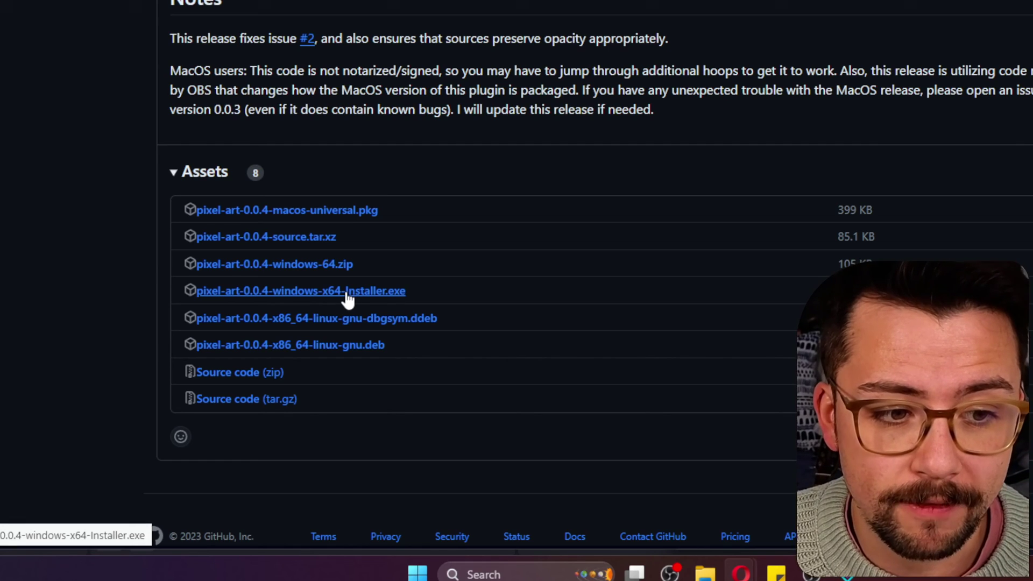
# Download the Windows 64-bit zip of Pixel Art 0.0.4 from the GitHub release page.
pyautogui.click(347, 293)
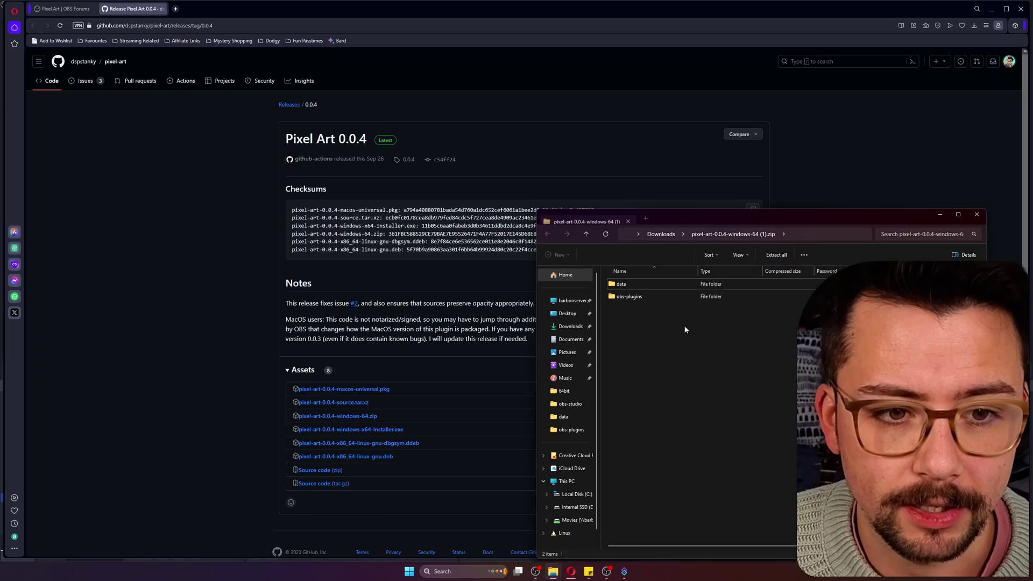
# Copy the data and obs-plugins folders from the zip and browse to C:\Program Files\obs-studio.
pyautogui.rightClick(622, 285)
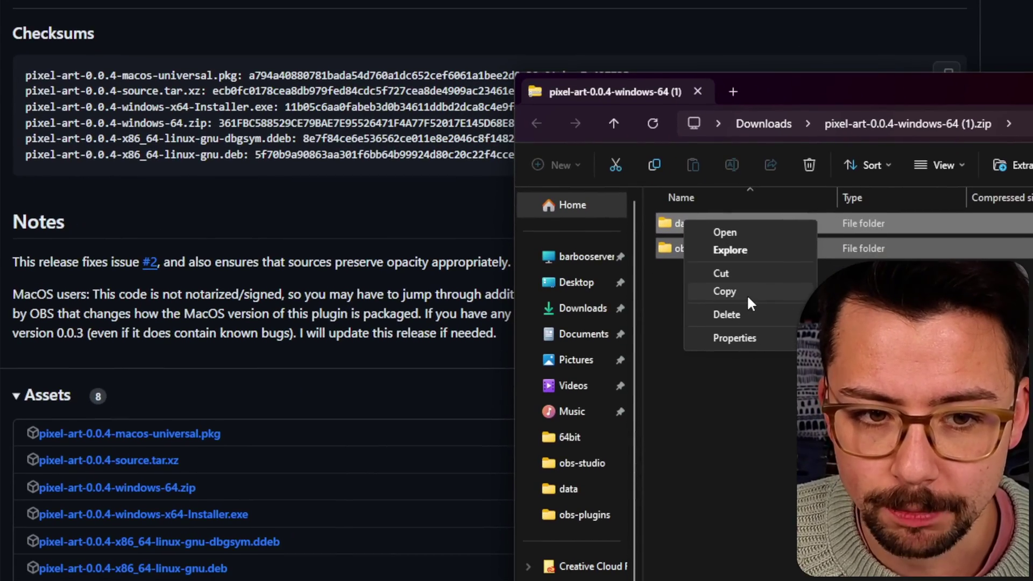
pyautogui.click(648, 315)
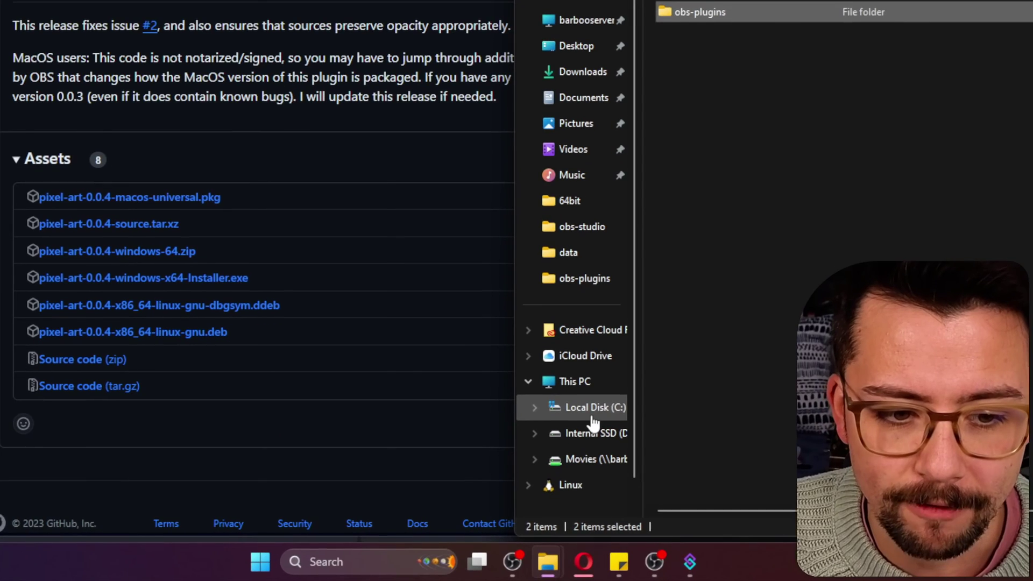
pyautogui.click(595, 411)
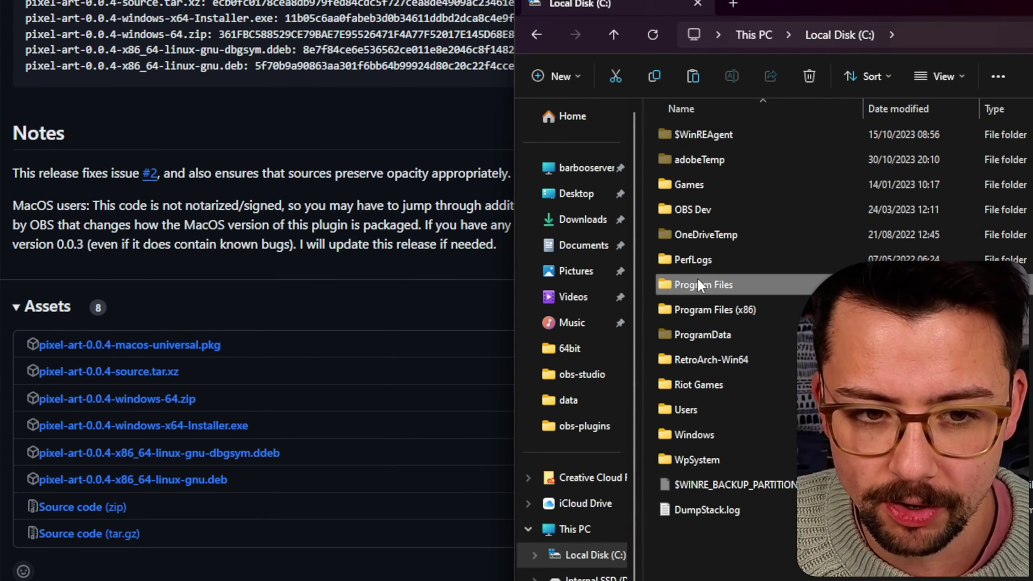
pyautogui.doubleClick(699, 137)
pyautogui.scroll(-2, 743, 302)
pyautogui.scroll(-2, 741, 308)
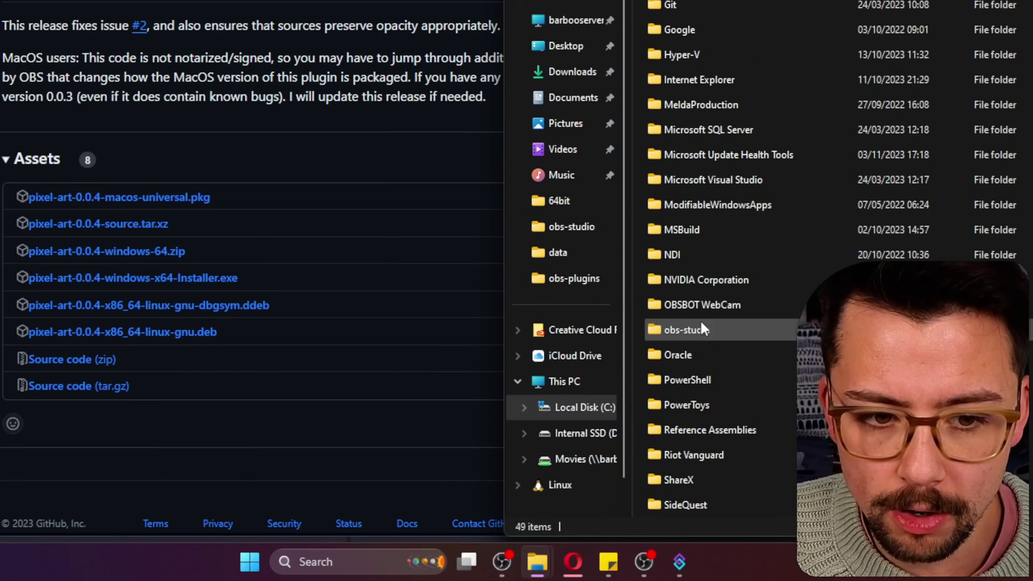
pyautogui.doubleClick(700, 328)
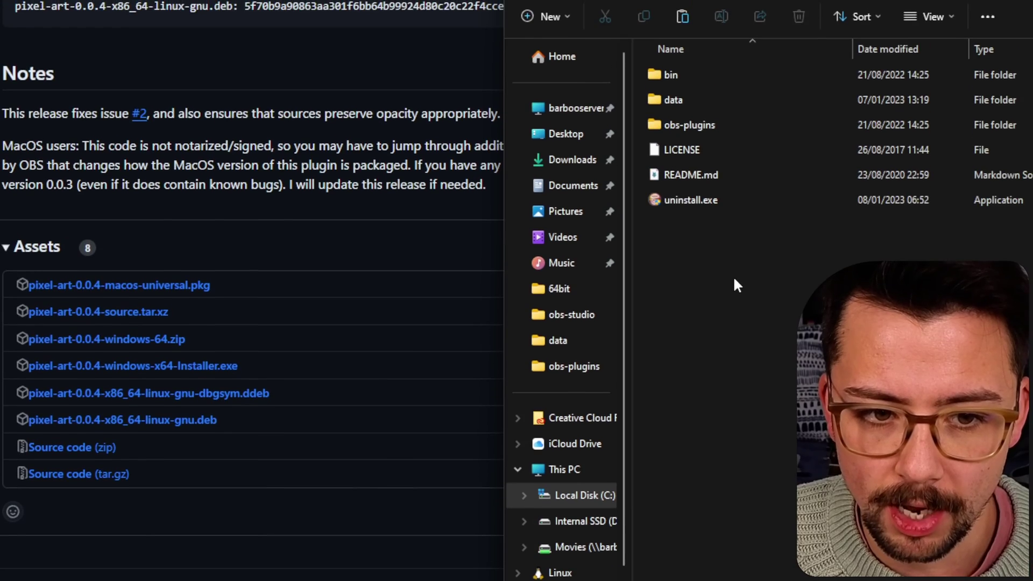
# Paste the plugin folders into obs-studio and dismiss the Replace or Skip Files prompt.
pyautogui.rightClick(737, 285)
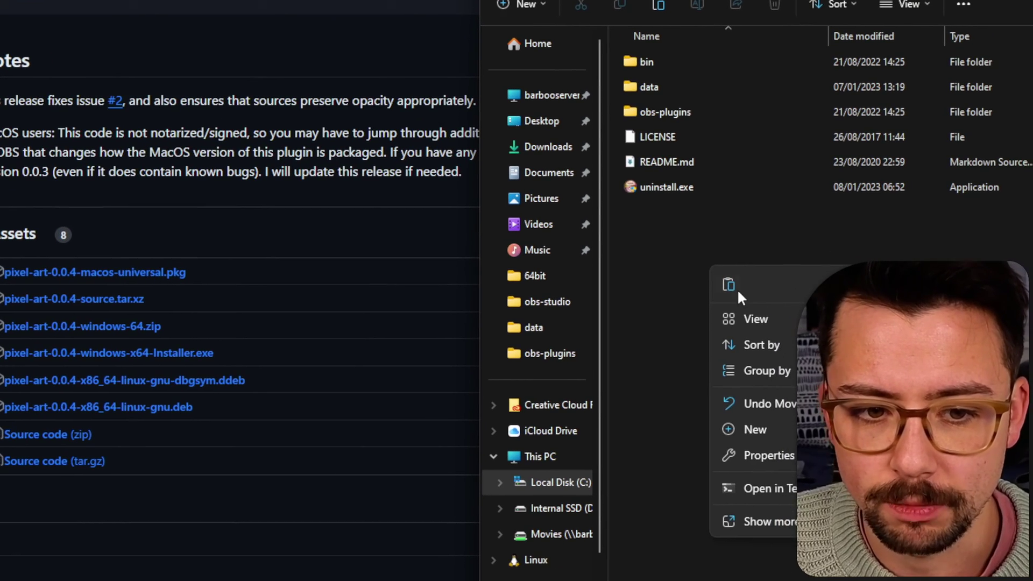
pyautogui.click(746, 293)
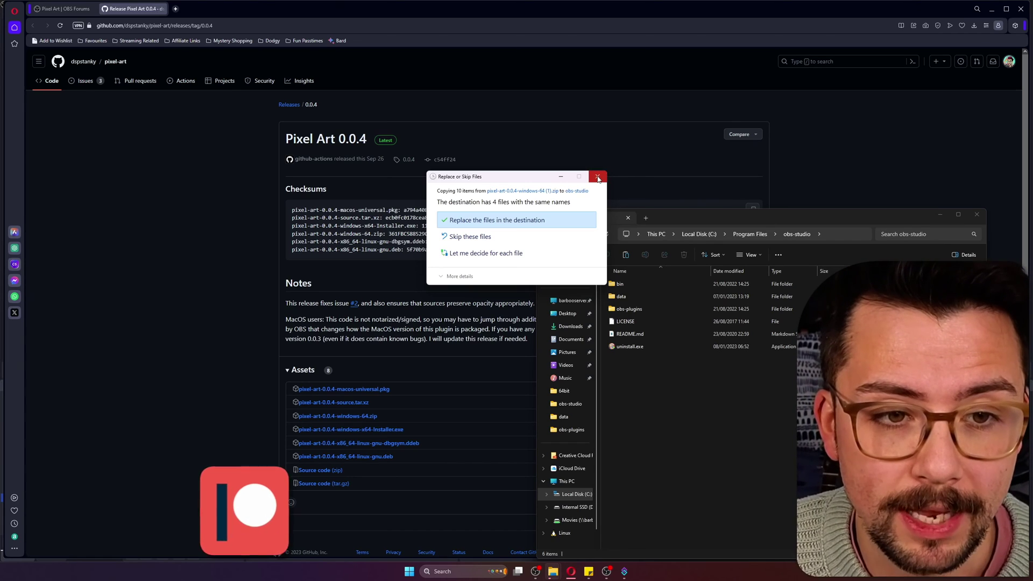
pyautogui.click(598, 177)
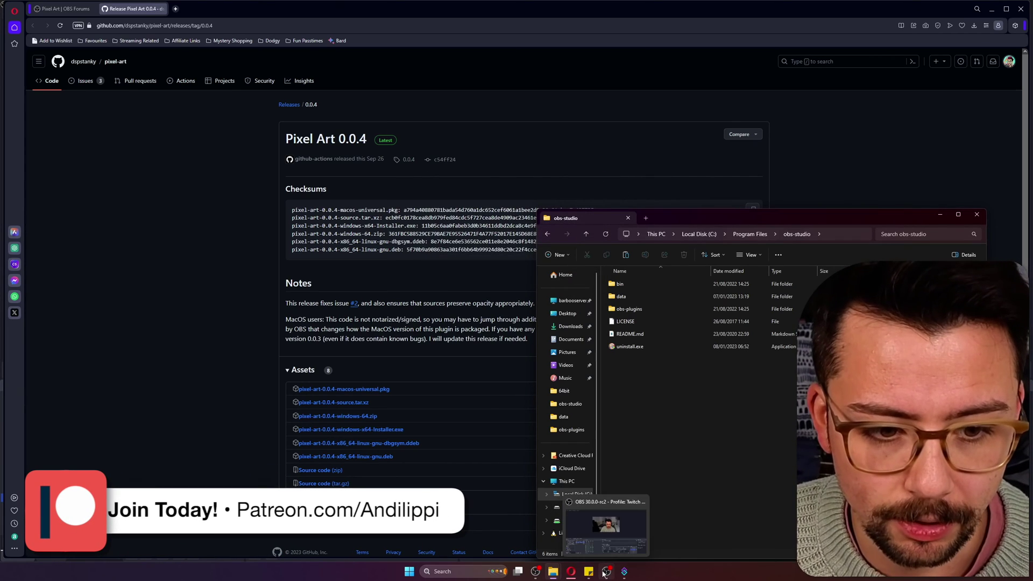
# Add a Pixel Art effect filter, keeping its default name, to the IN • Cameras • Insta360 Link source.
pyautogui.click(606, 571)
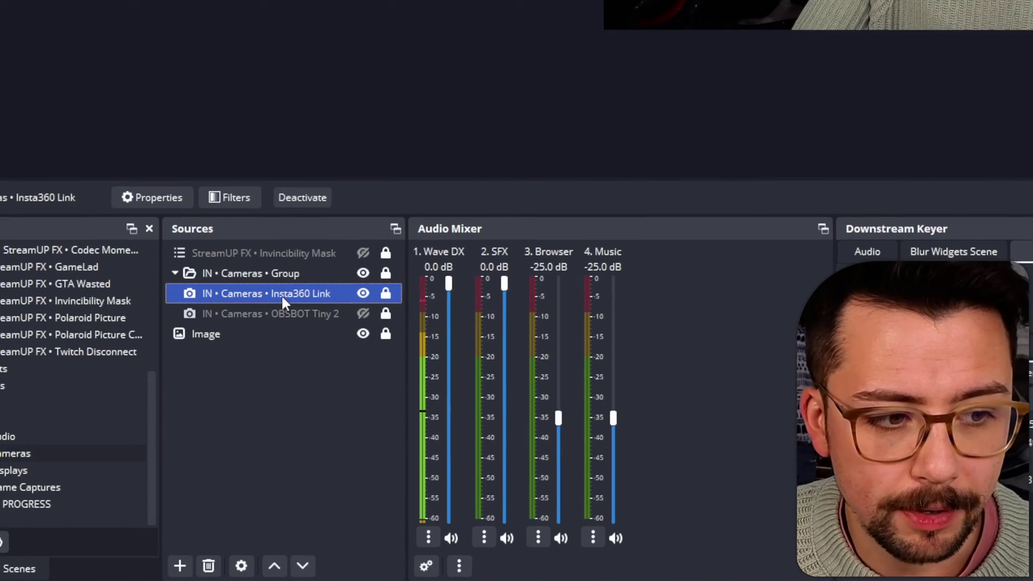
pyautogui.rightClick(183, 419)
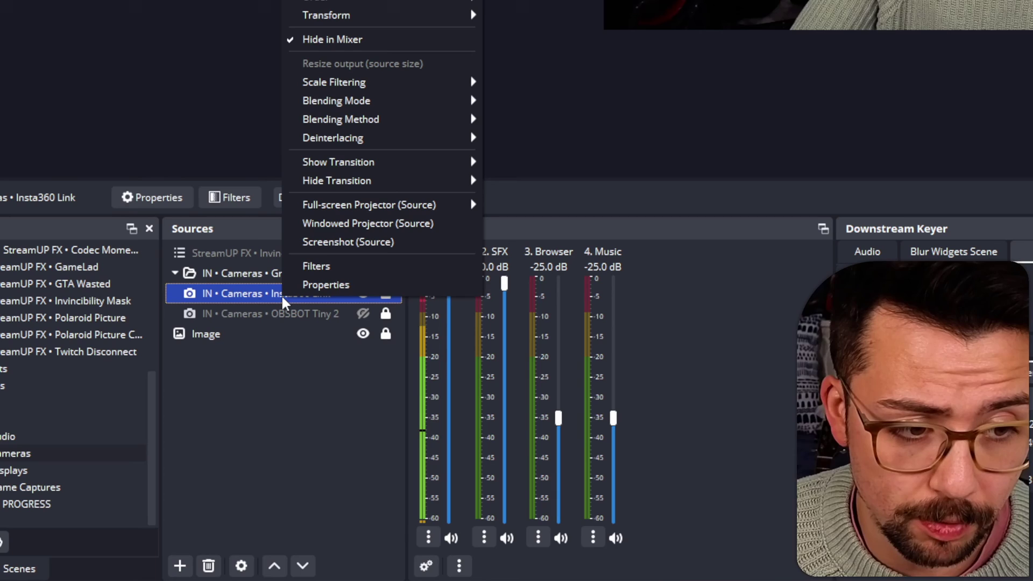
pyautogui.click(331, 279)
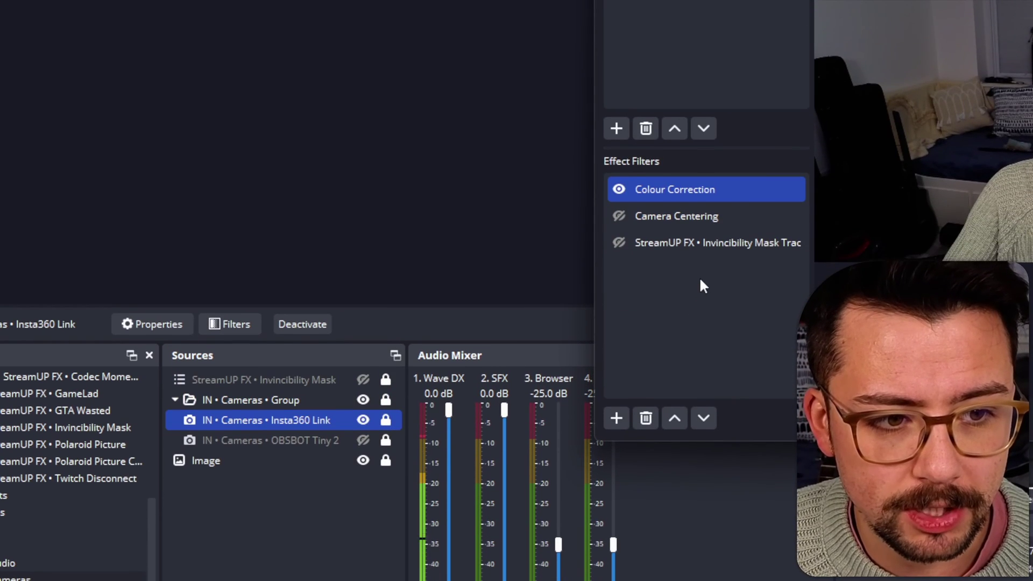
pyautogui.rightClick(700, 281)
pyautogui.moveTo(707, 290)
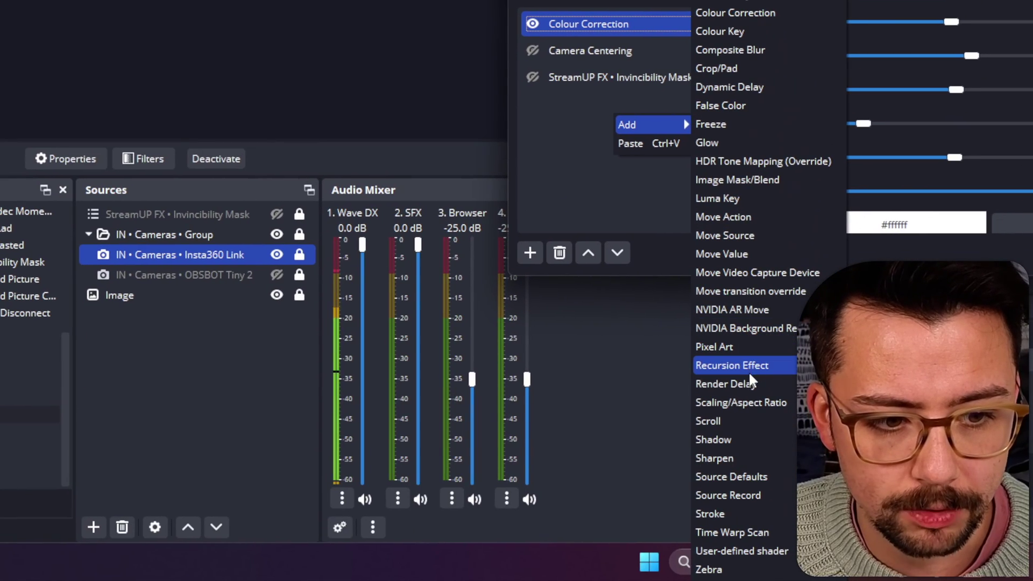
pyautogui.click(732, 347)
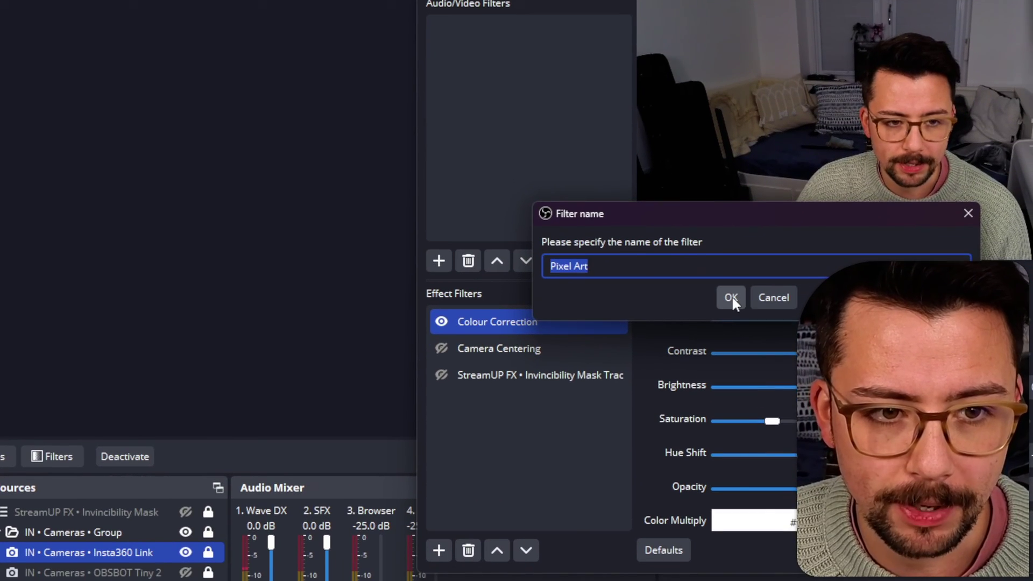
pyautogui.click(756, 252)
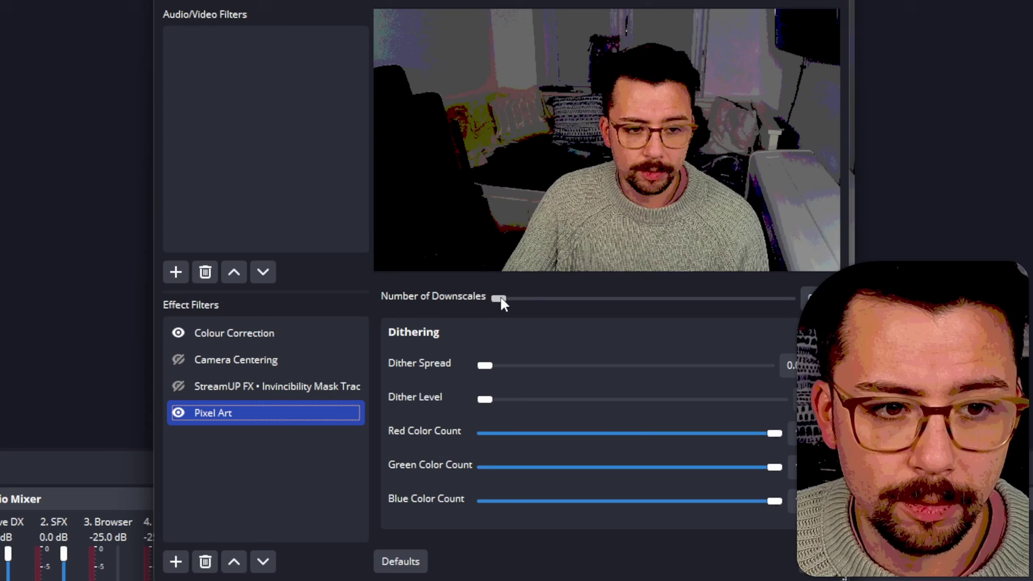
# Try Number of Downscales values between 0 and 8 to compare pixelation levels on the webcam.
pyautogui.moveTo(499, 347); pyautogui.dragTo(546, 347)
pyautogui.moveTo(547, 299); pyautogui.dragTo(786, 291)
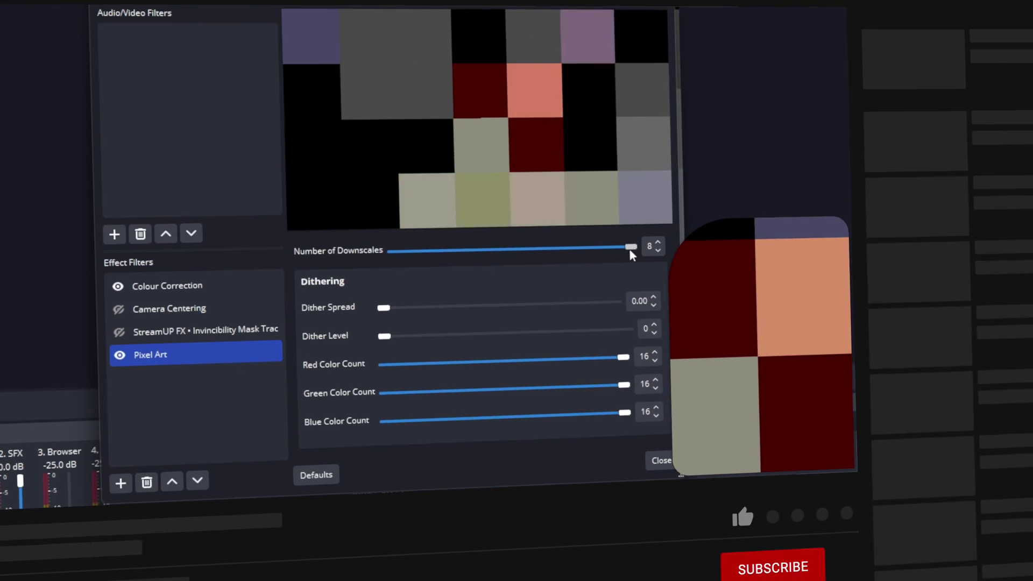
pyautogui.moveTo(710, 308); pyautogui.dragTo(474, 311)
pyautogui.moveTo(401, 228); pyautogui.dragTo(360, 232)
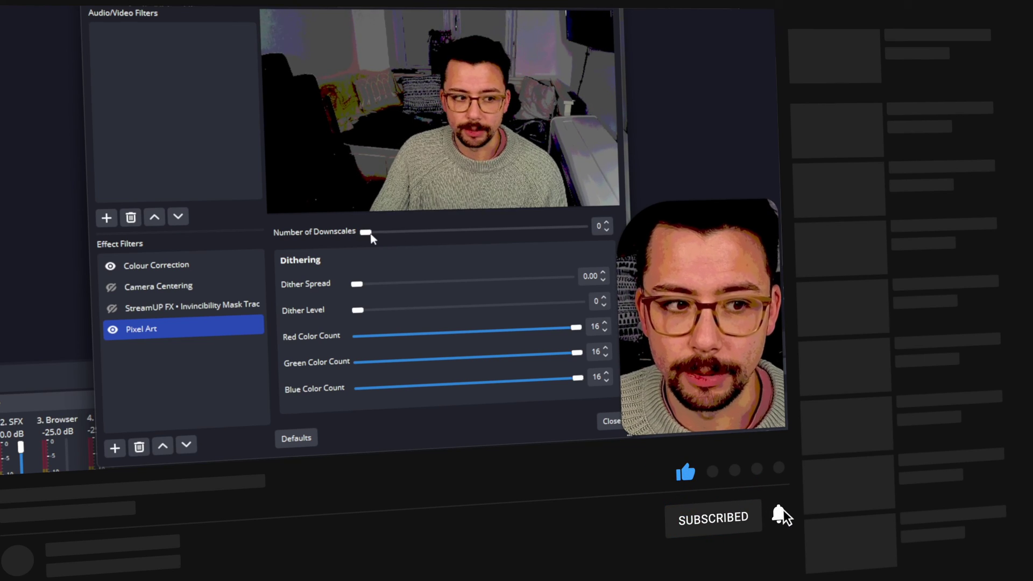
pyautogui.moveTo(459, 231)
pyautogui.mouseDown()
pyautogui.moveTo(559, 226)
pyautogui.moveTo(457, 231)
pyautogui.mouseUp()
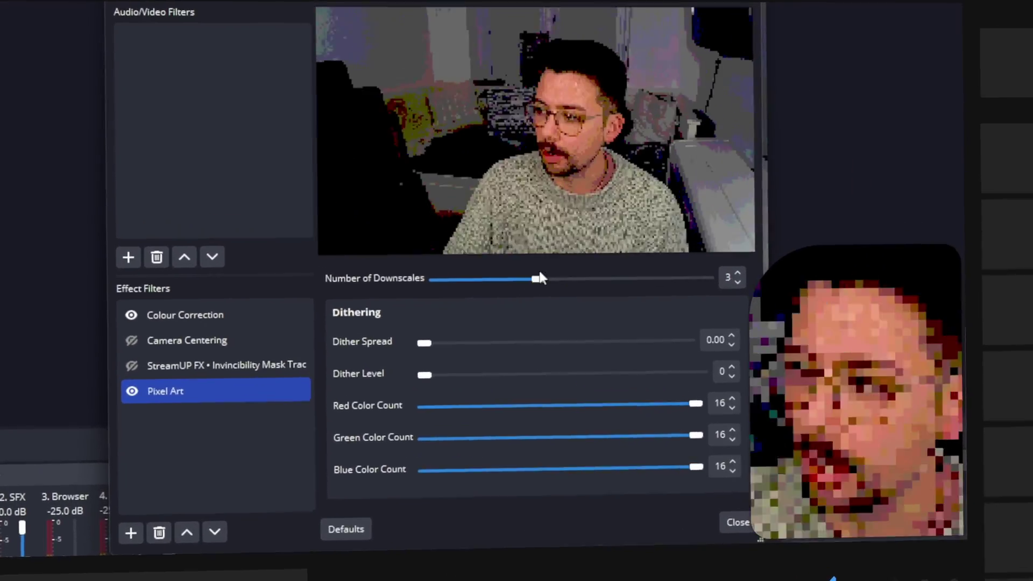
pyautogui.moveTo(539, 274)
pyautogui.mouseDown()
pyautogui.moveTo(497, 276)
pyautogui.moveTo(641, 275)
pyautogui.moveTo(555, 271)
pyautogui.moveTo(569, 293)
pyautogui.moveTo(483, 294)
pyautogui.moveTo(590, 288)
pyautogui.moveTo(468, 287)
pyautogui.moveTo(547, 292)
pyautogui.mouseUp()
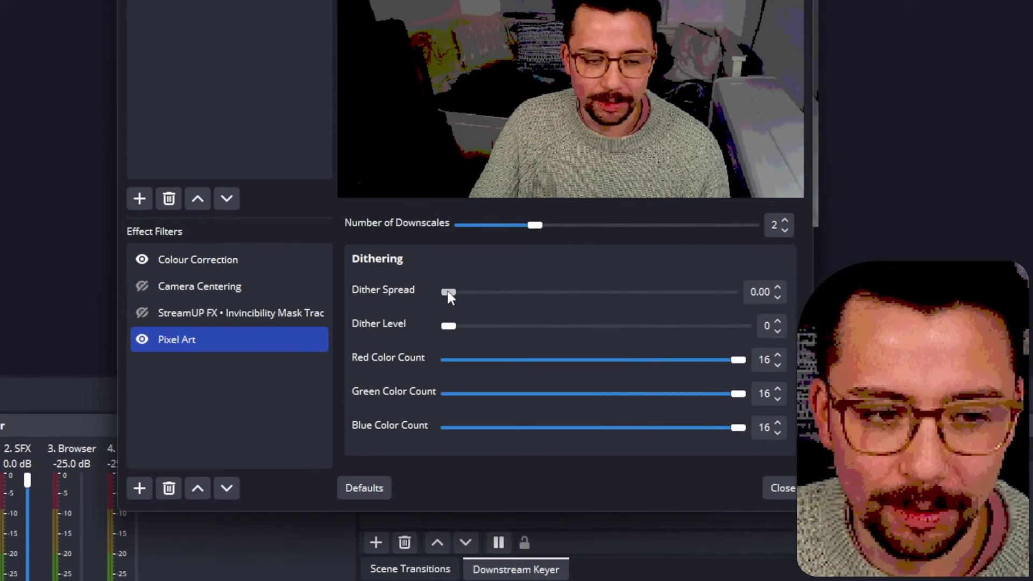
# Experiment with Dither Spread up to about 0.89 and Dither Level up to 2, then reset both to 0.
pyautogui.moveTo(449, 292); pyautogui.dragTo(499, 292)
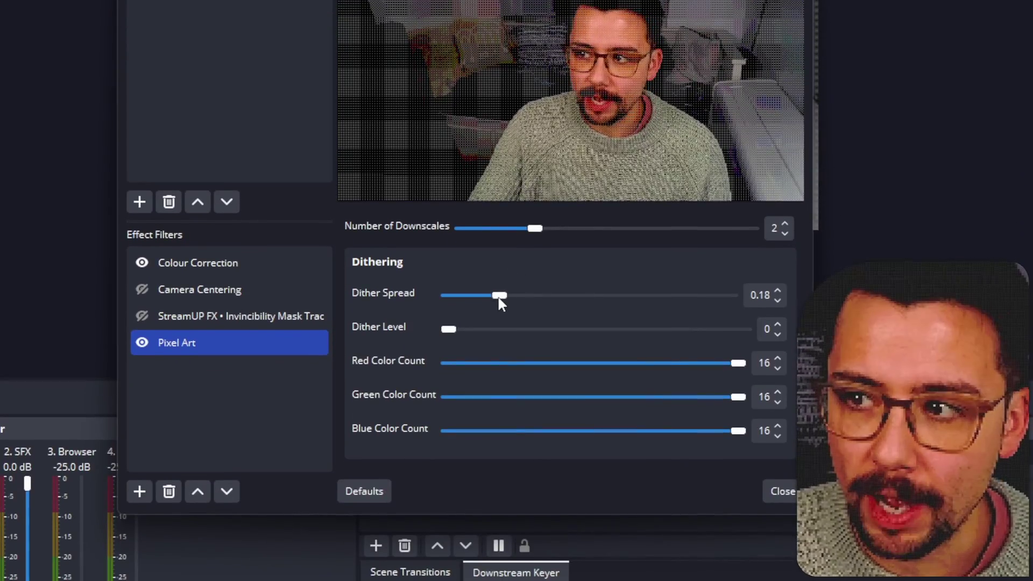
pyautogui.moveTo(500, 308); pyautogui.dragTo(747, 277)
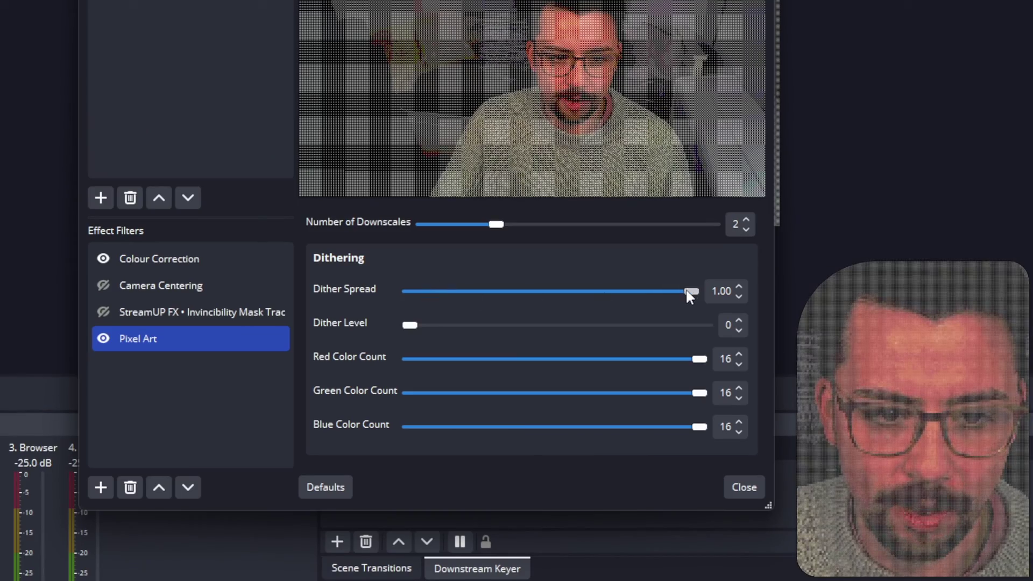
pyautogui.moveTo(577, 291); pyautogui.dragTo(679, 288)
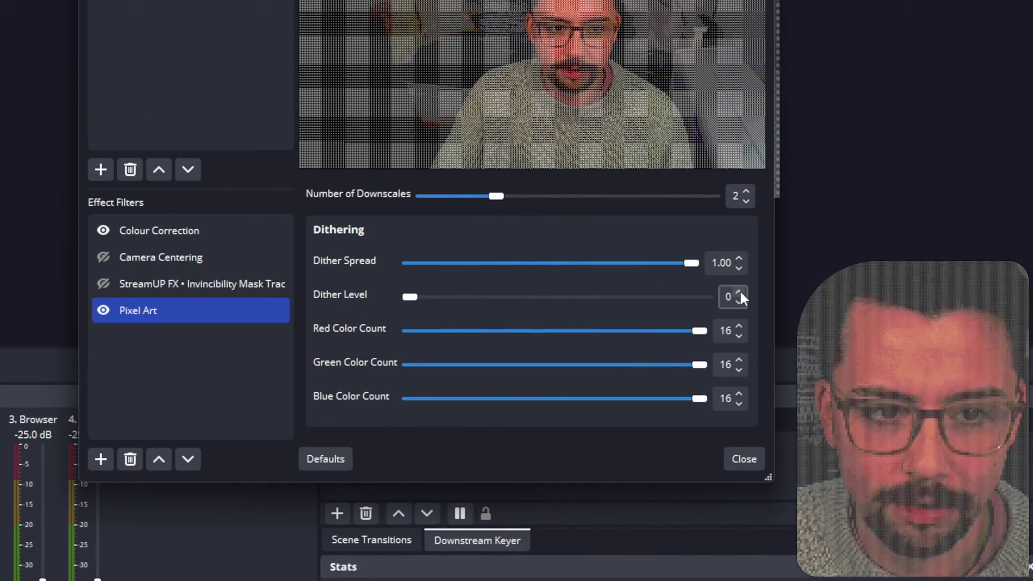
pyautogui.click(741, 292)
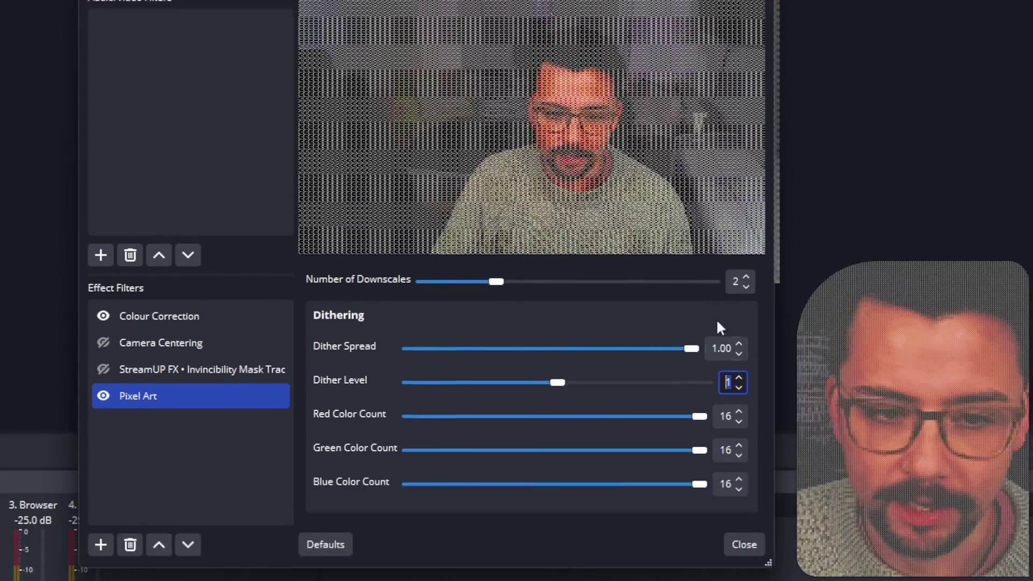
pyautogui.press('Up')
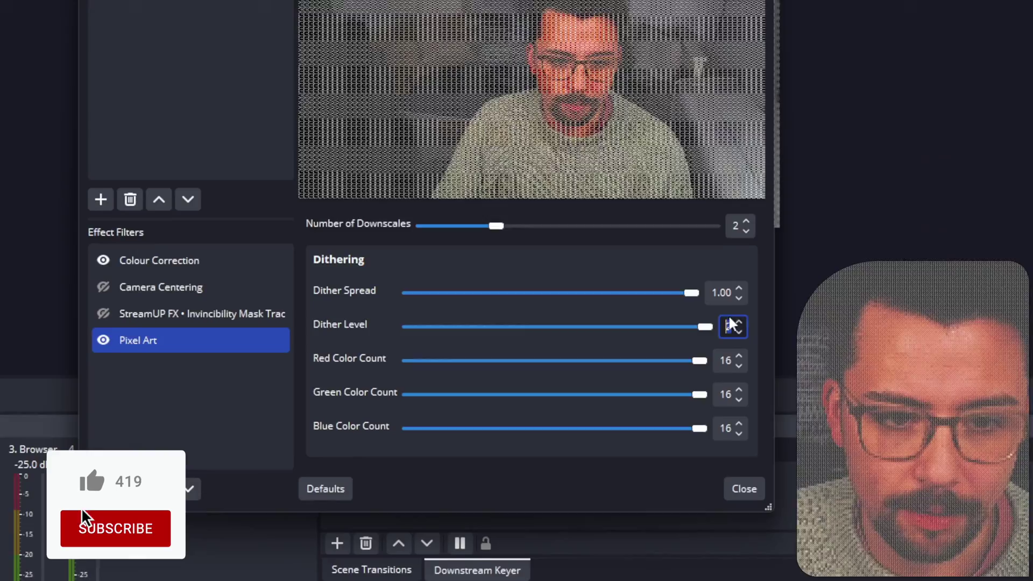
pyautogui.press('Down')
pyautogui.press('Down')
pyautogui.moveTo(691, 293); pyautogui.dragTo(361, 265)
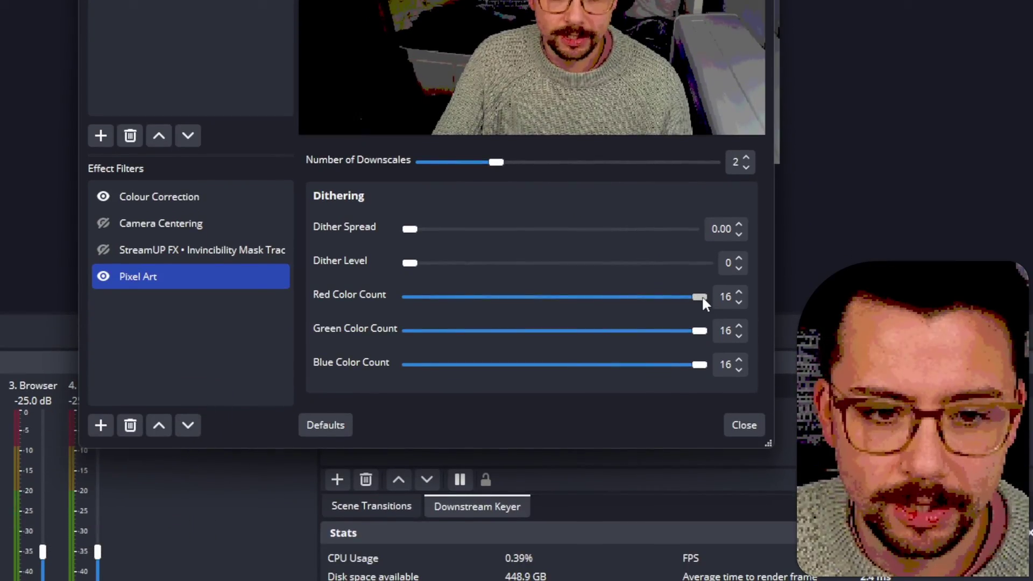
# Cut the Red, Green and Blue Color Count sliders down from 16 to compare palettes.
pyautogui.moveTo(700, 296); pyautogui.dragTo(557, 298)
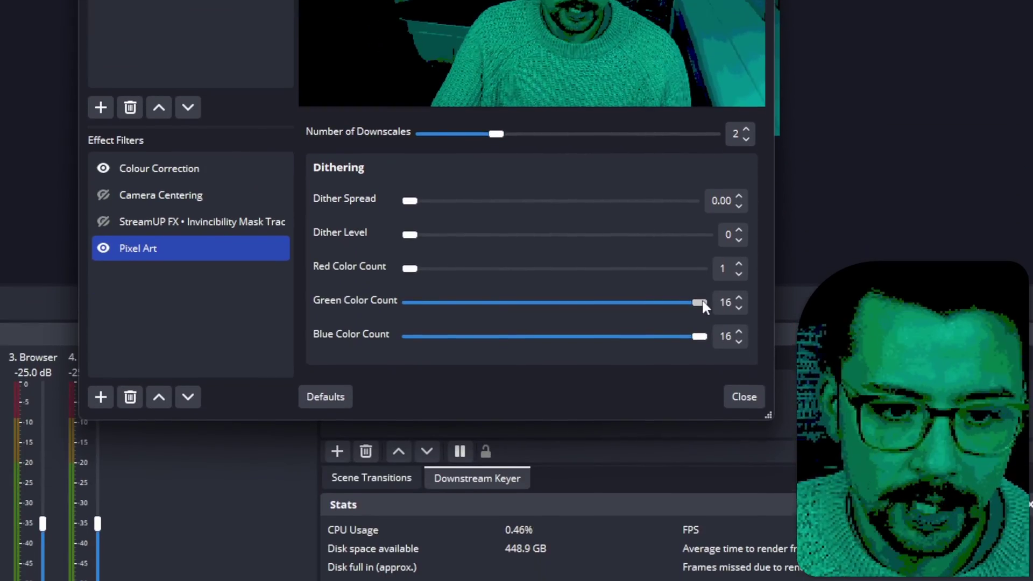
pyautogui.moveTo(700, 300); pyautogui.dragTo(397, 295)
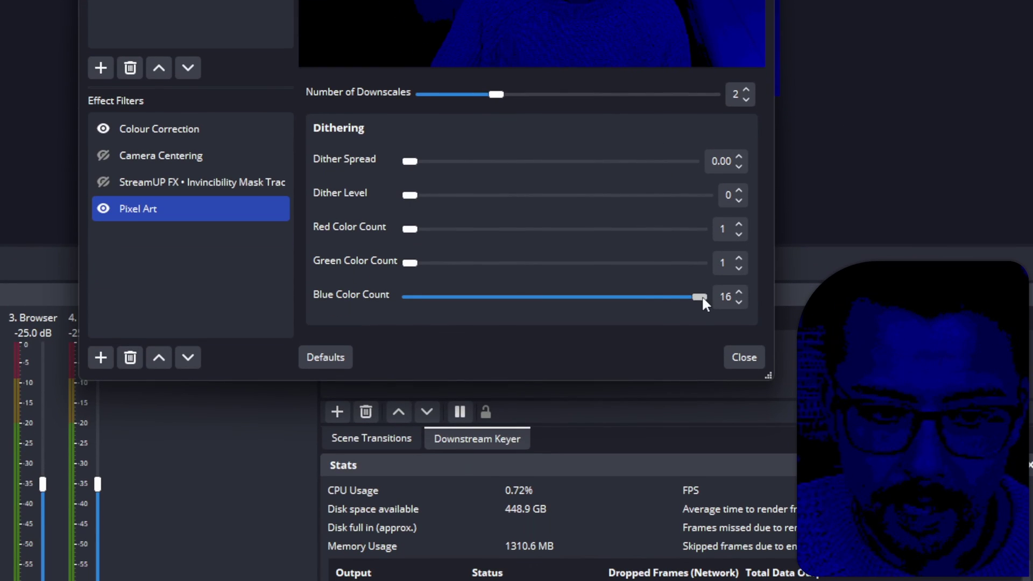
pyautogui.moveTo(701, 296); pyautogui.dragTo(354, 279)
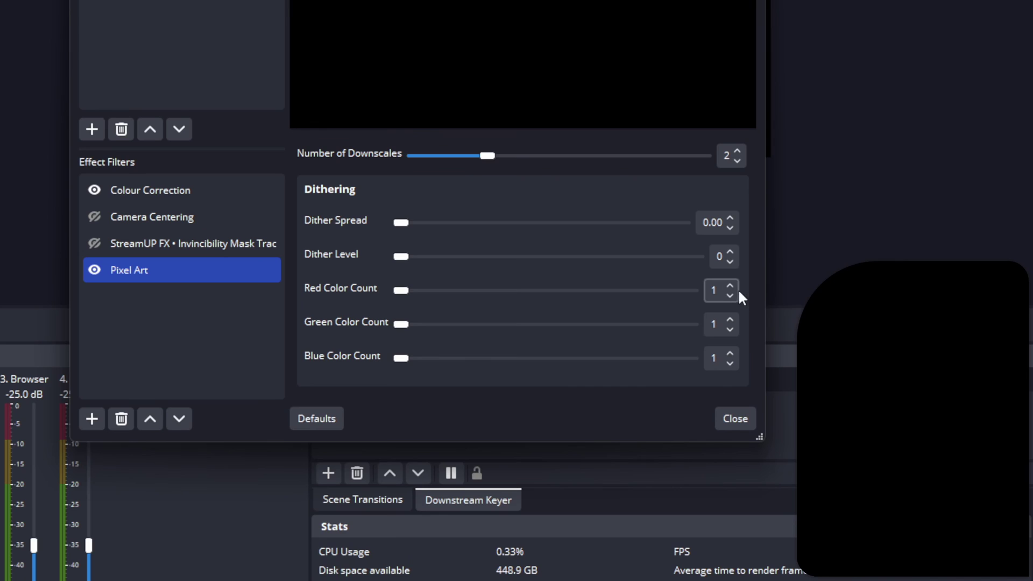
# Set the colour counts to Red 10, Green 4 and Blue 6.
pyautogui.click(730, 286)
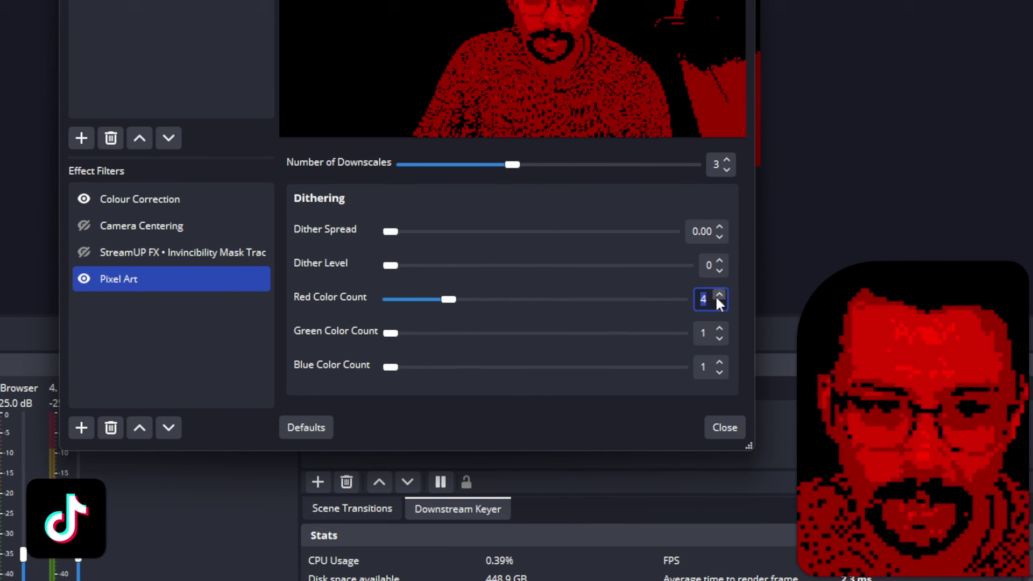
pyautogui.click(719, 295)
pyautogui.moveTo(677, 289); pyautogui.dragTo(560, 286)
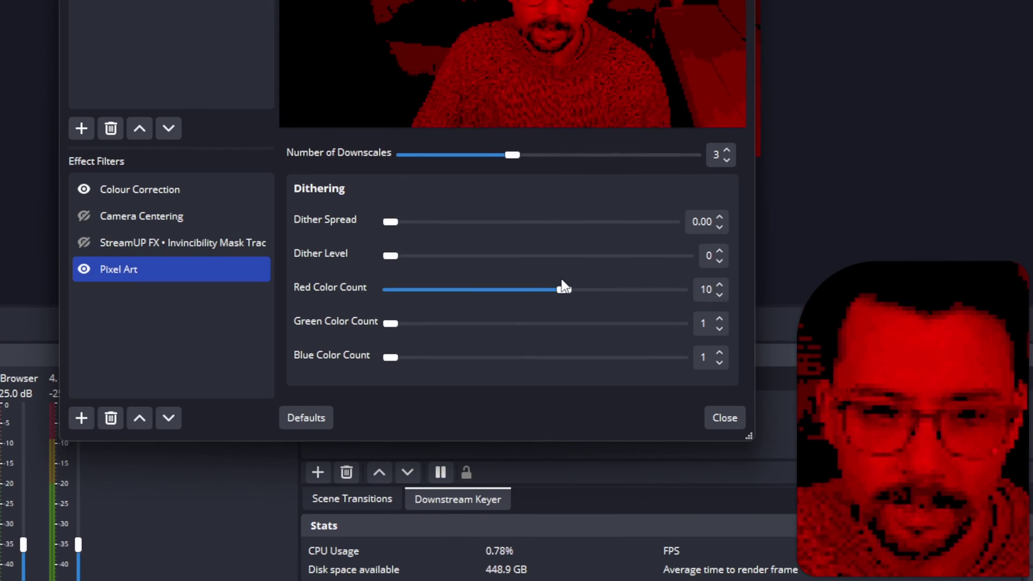
pyautogui.moveTo(383, 326); pyautogui.dragTo(441, 344)
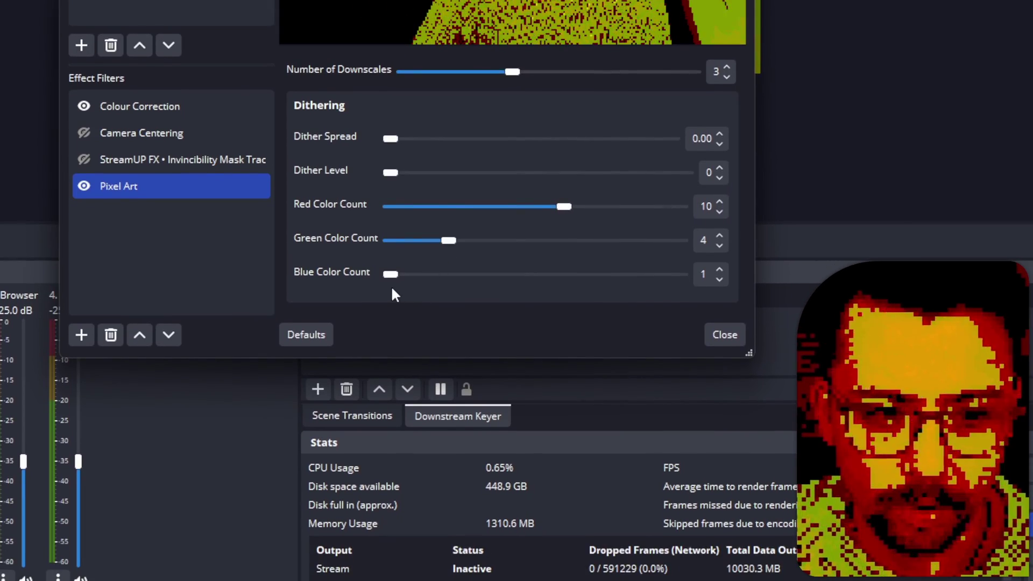
pyautogui.moveTo(392, 321); pyautogui.dragTo(485, 323)
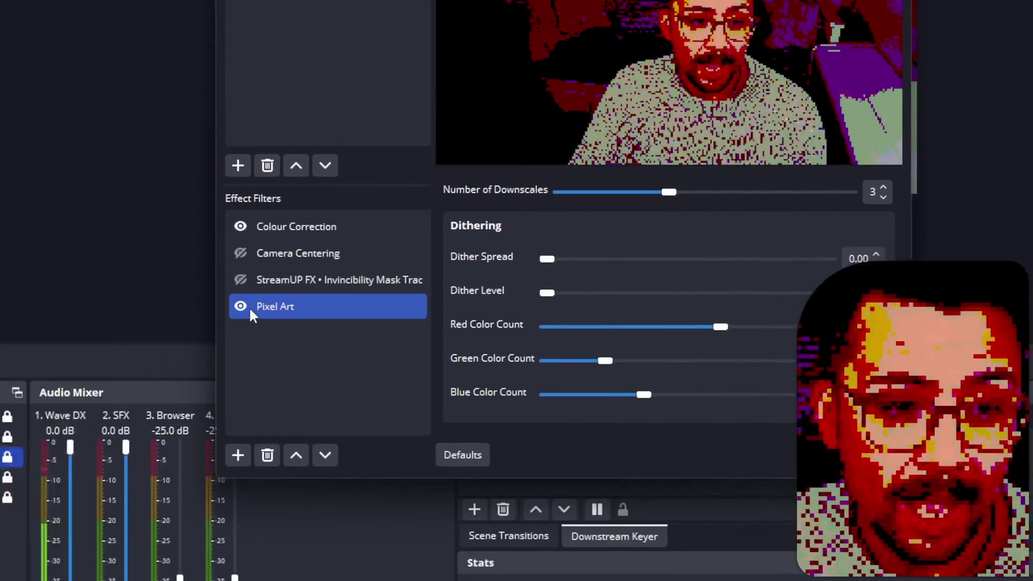
# Toggle the camera's Pixel Art filter to compare, leave it off, and enable the FX source's Pixel Art.
pyautogui.click(84, 508)
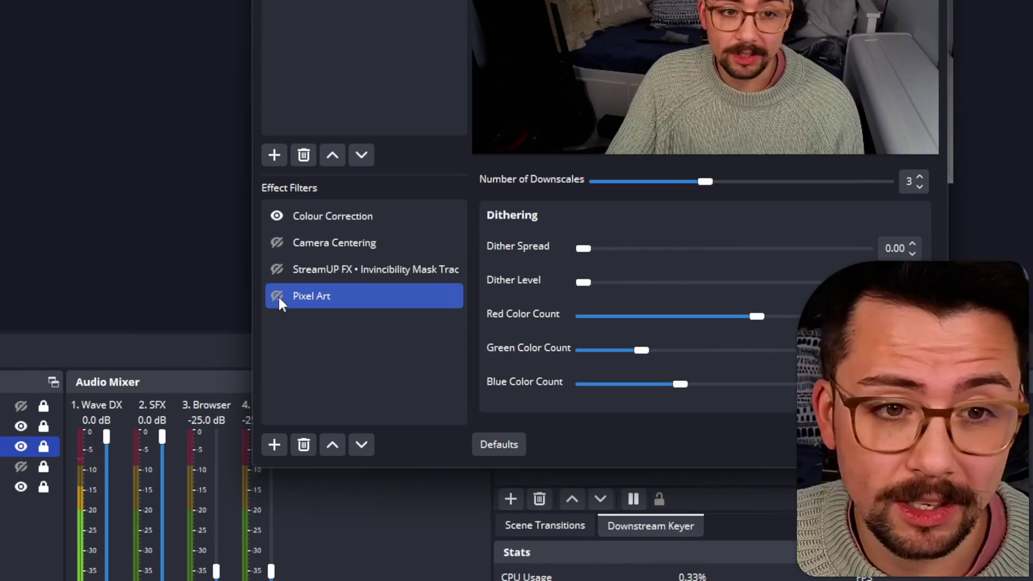
pyautogui.click(84, 508)
pyautogui.click(83, 508)
pyautogui.click(277, 295)
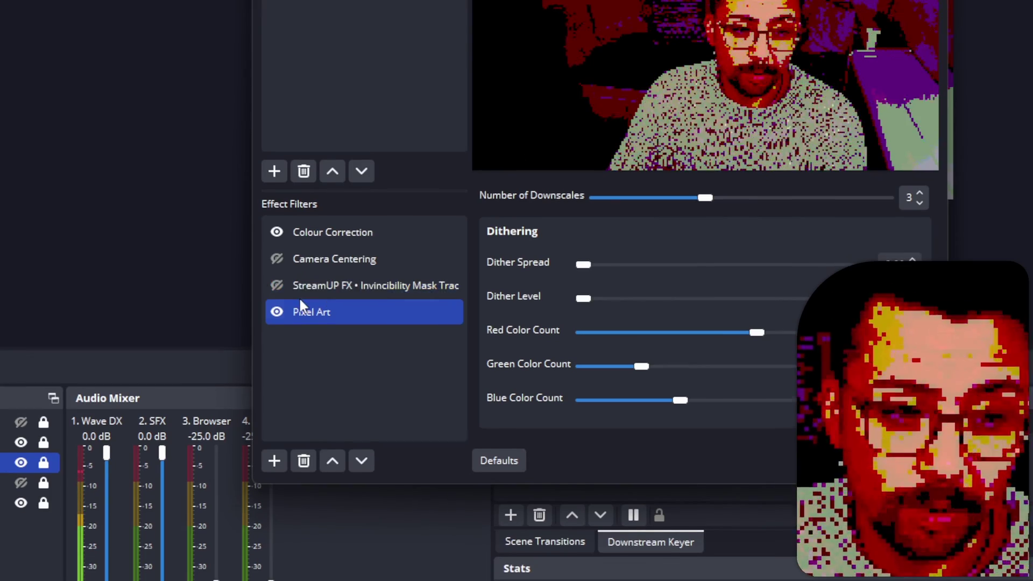
pyautogui.click(276, 311)
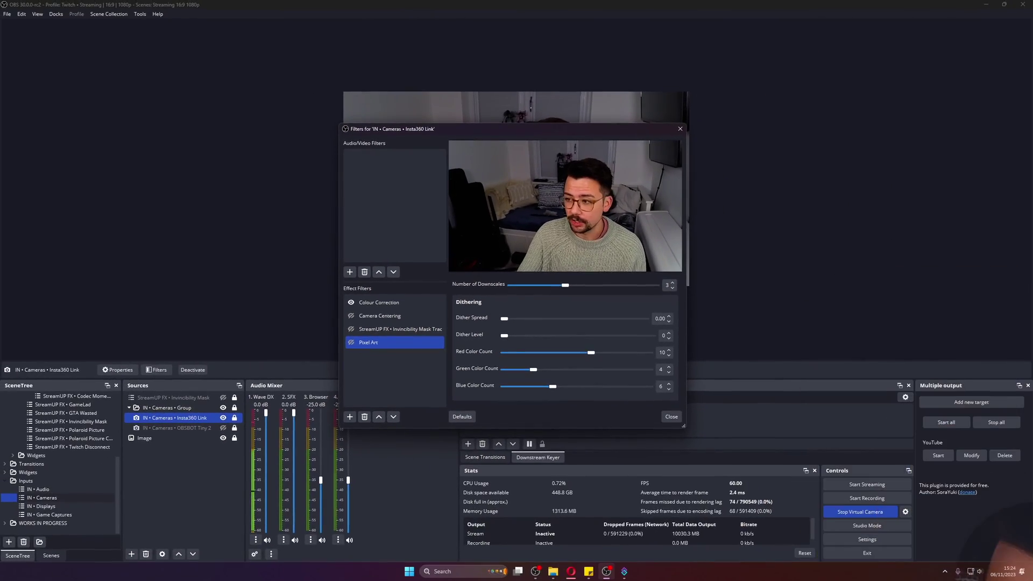
pyautogui.moveTo(832, 111); pyautogui.dragTo(504, 128)
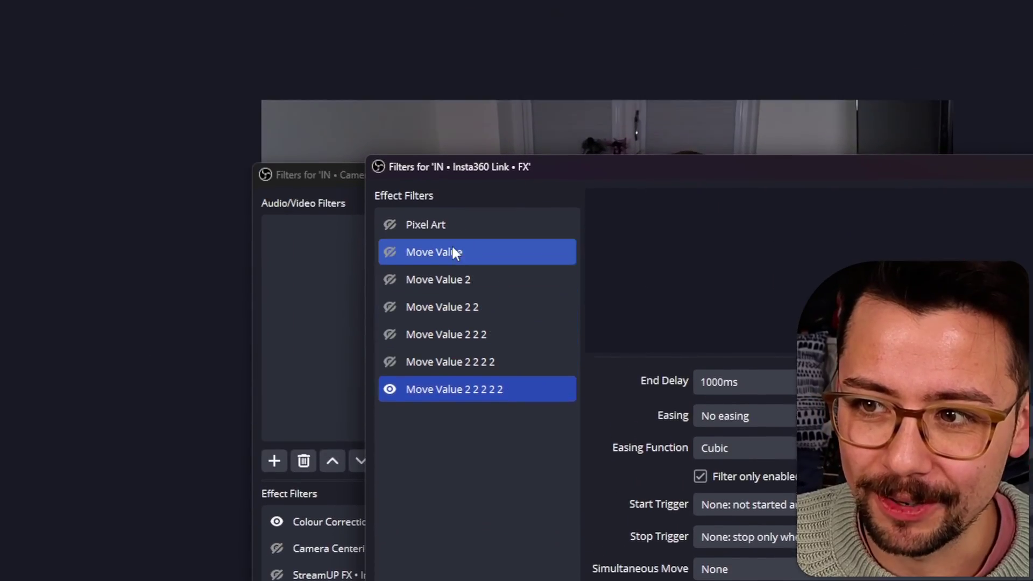
pyautogui.click(390, 225)
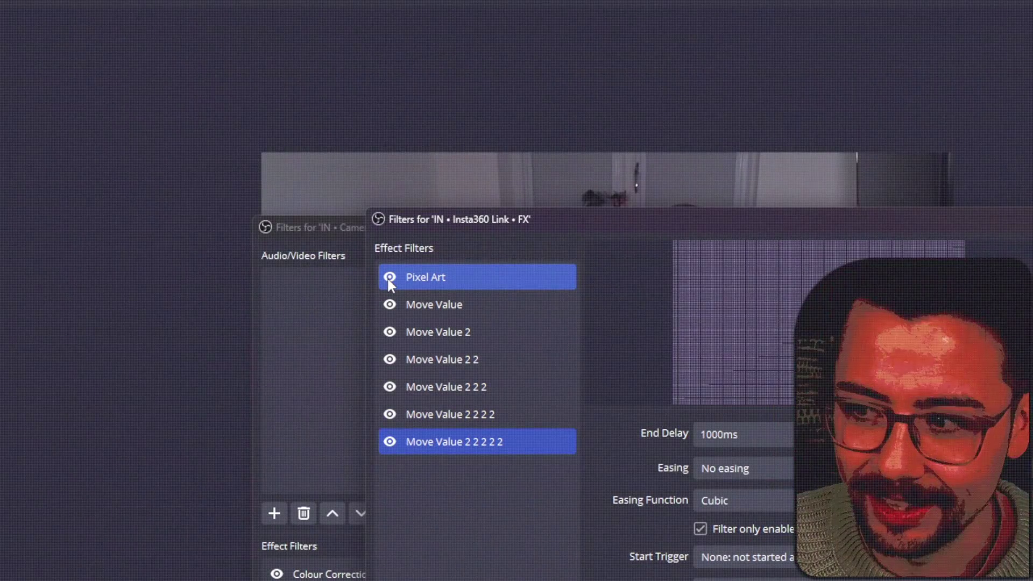